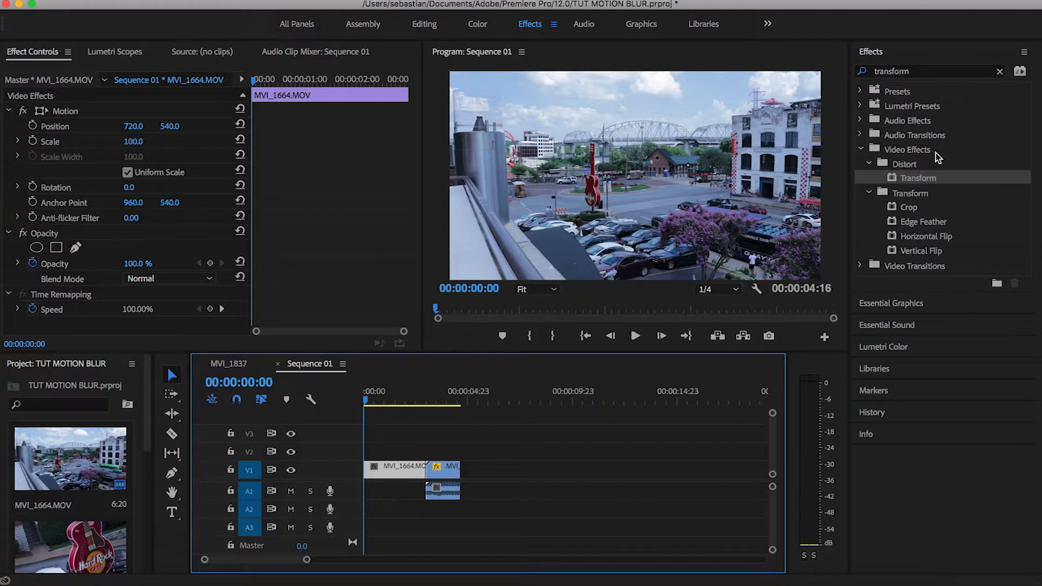
Step: Apply the Distort Transform effect to both timeline clips, MVI_1664.MOV and MVI_1668.MP4
left_click(916, 181)
left_click_drag(916, 181, 393, 470)
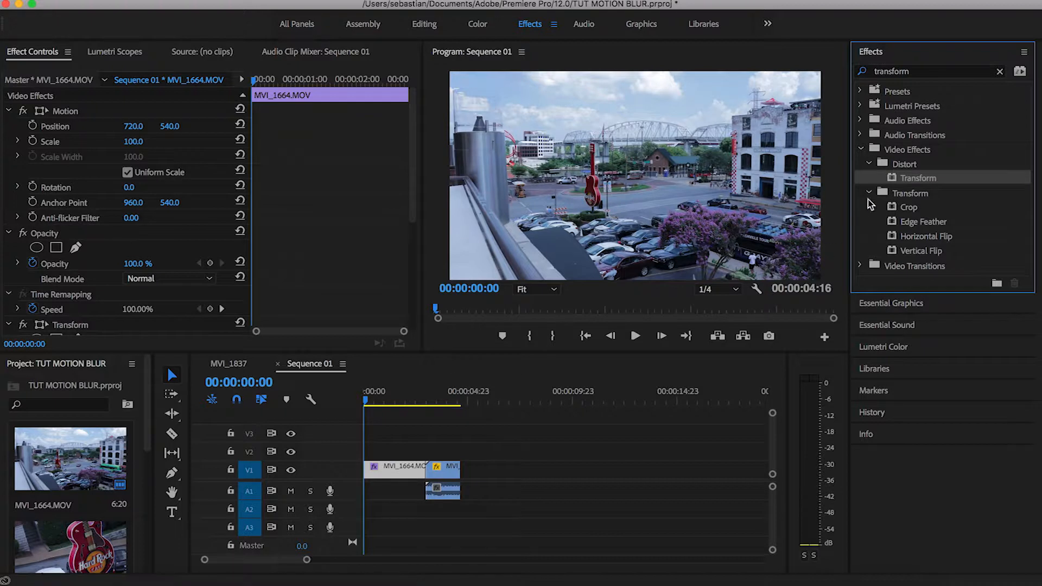
left_click_drag(917, 178, 461, 476)
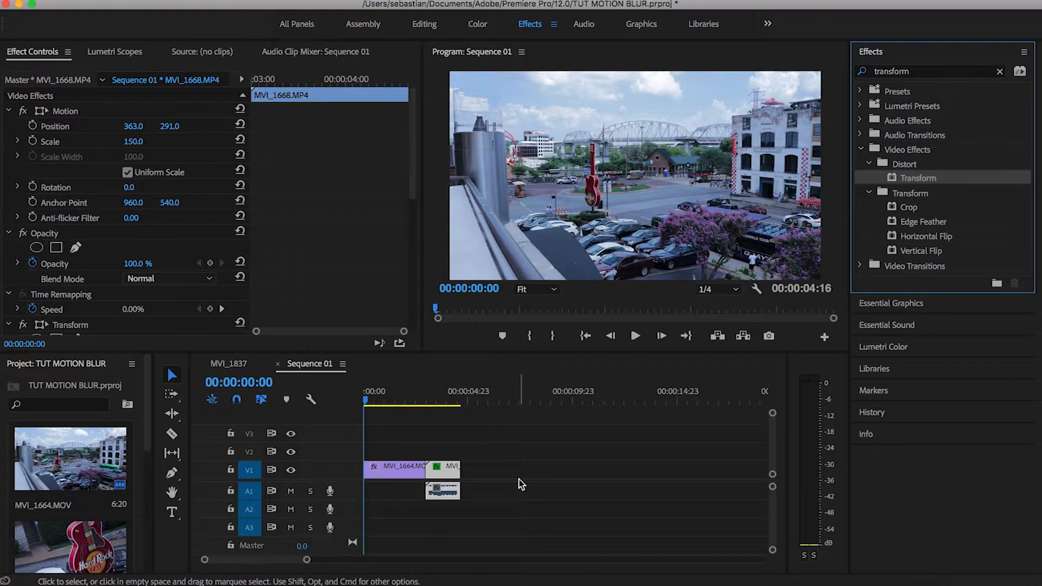
Step: Start Scale keyframing in the Transform effect of MVI_1664.MOV at 00:00:01:10, keeping the scale at 100
left_click(405, 473)
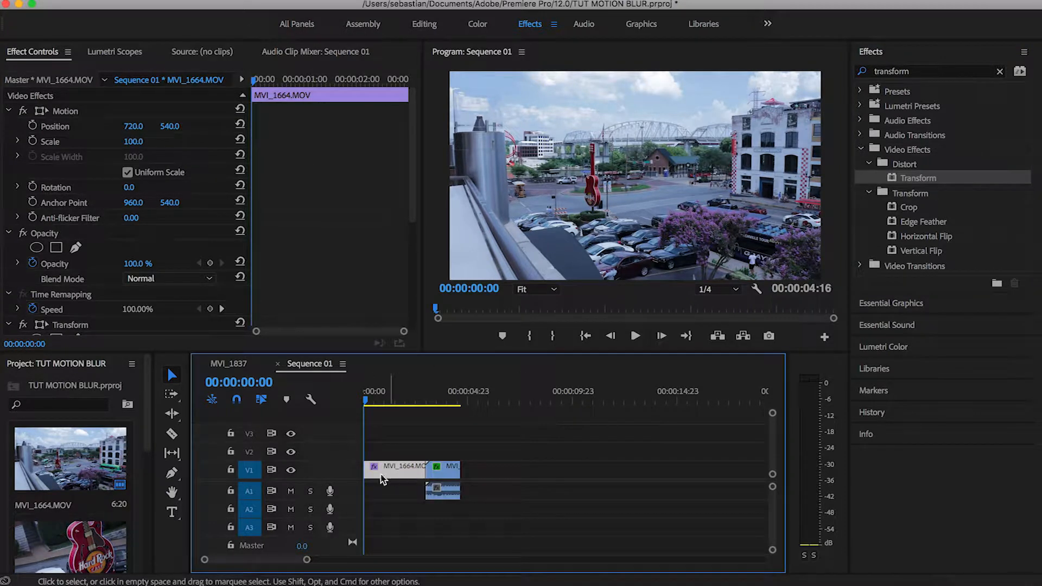
left_click_drag(365, 405, 394, 400)
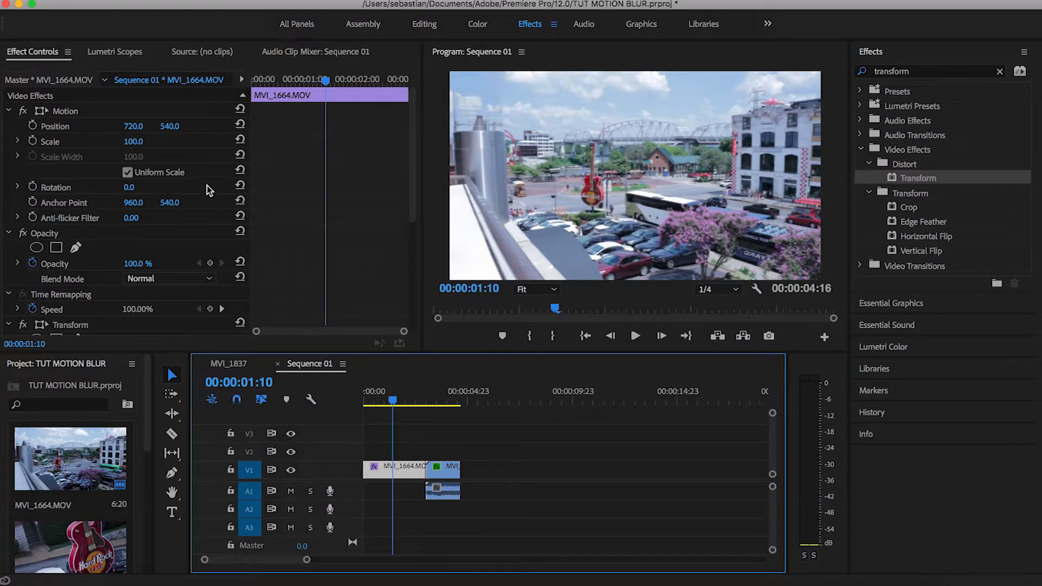
scroll(228, 209, "down", 10)
scroll(228, 209, "up", 10)
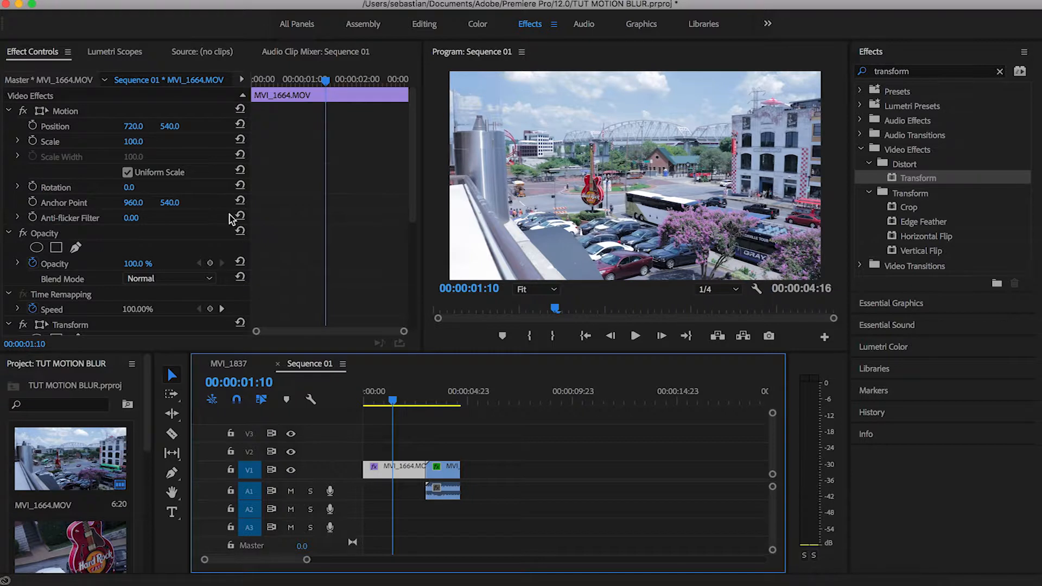
scroll(230, 214, "down", 8)
scroll(230, 213, "up", 8)
scroll(169, 247, "down", 8)
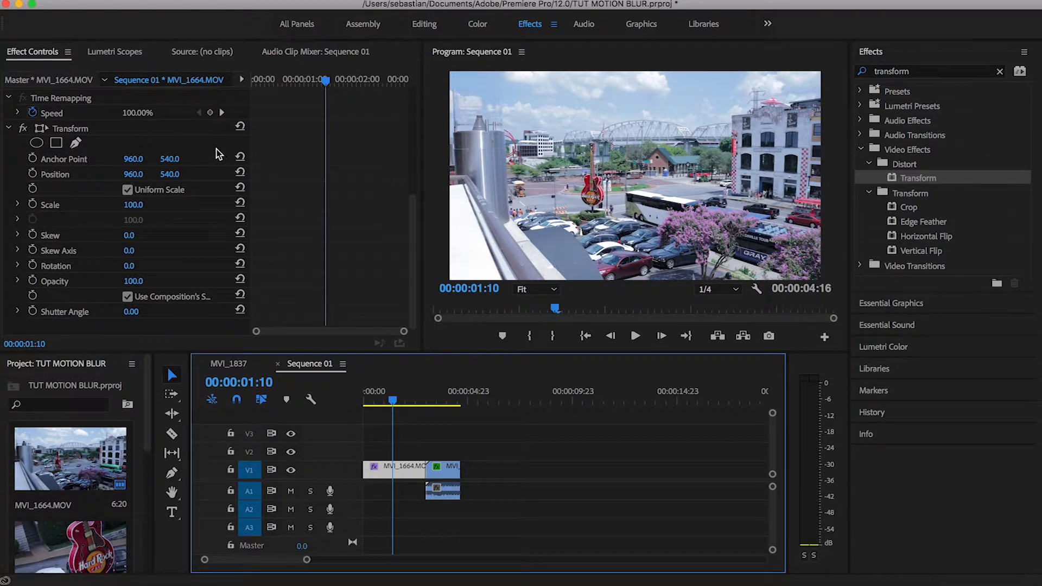
left_click(73, 132)
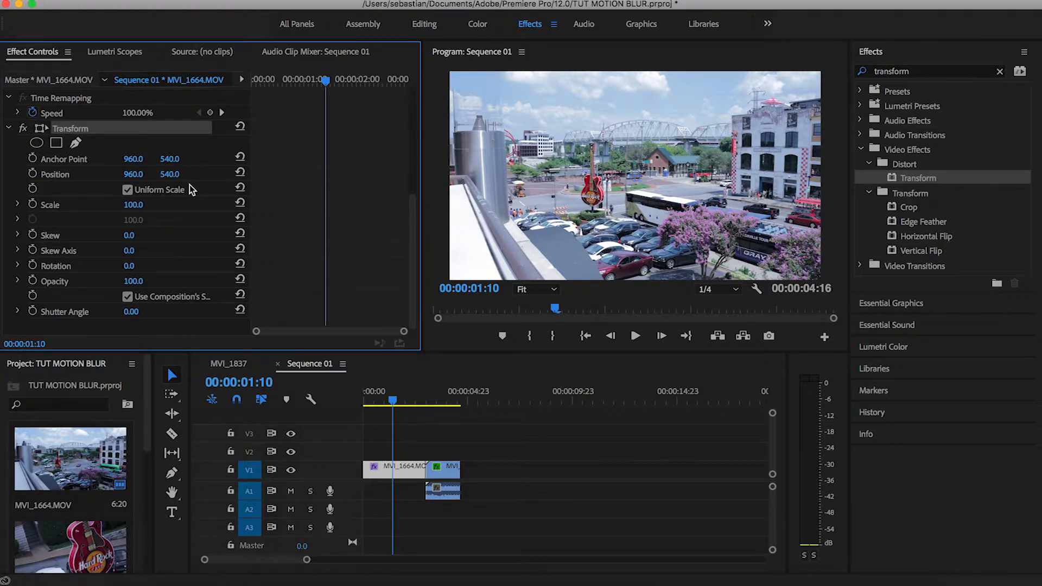
left_click(33, 206)
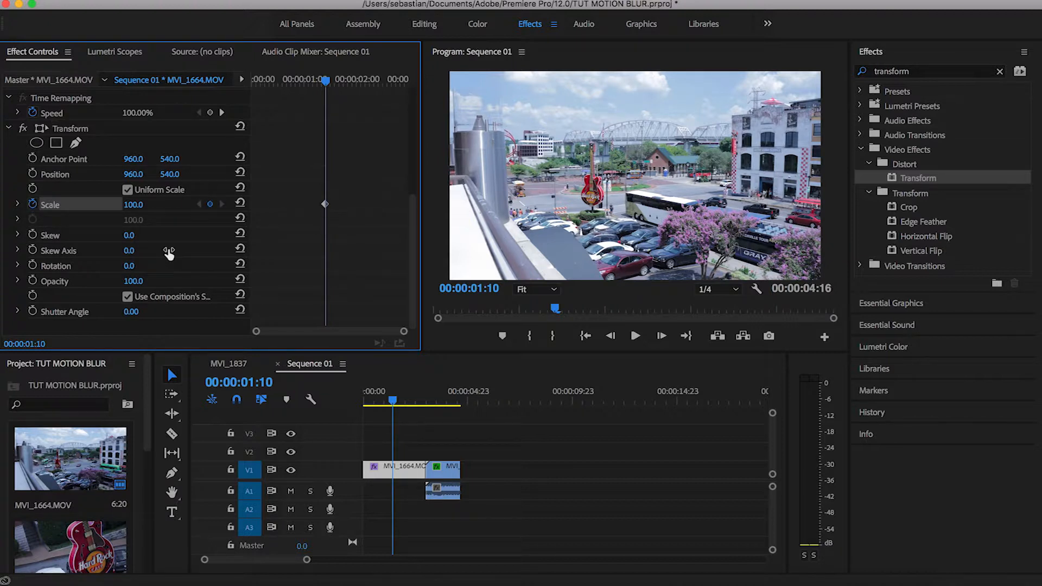
Step: Add a second Transform Scale keyframe of 300 at 00:00:01:20 on MVI_1664.MOV and play back the zoom
key("Right")
key("Right")
key("Right")
key("Right")
key("Right")
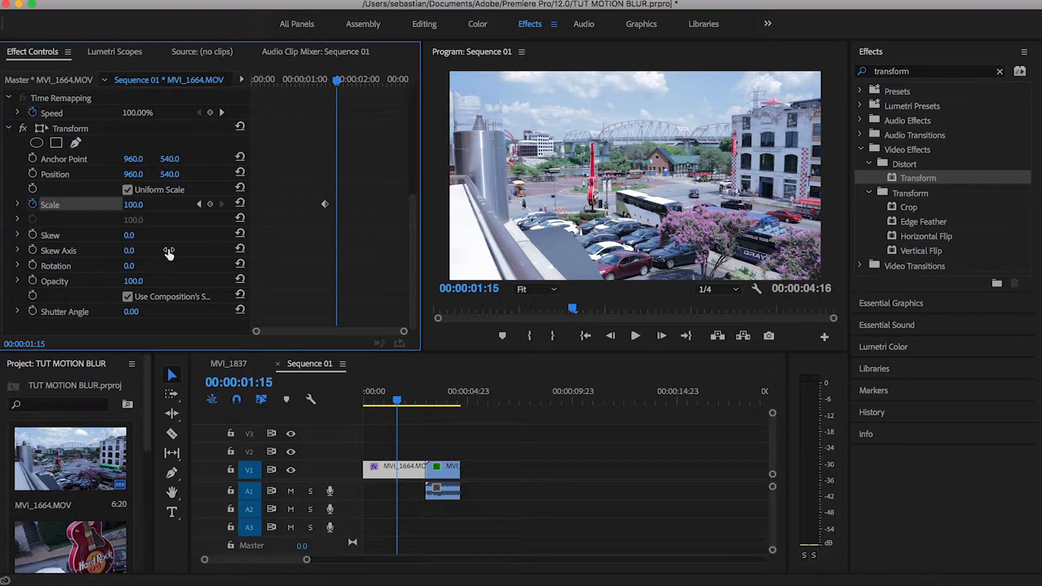
key("Left")
key("Right")
key("Right")
key("Right")
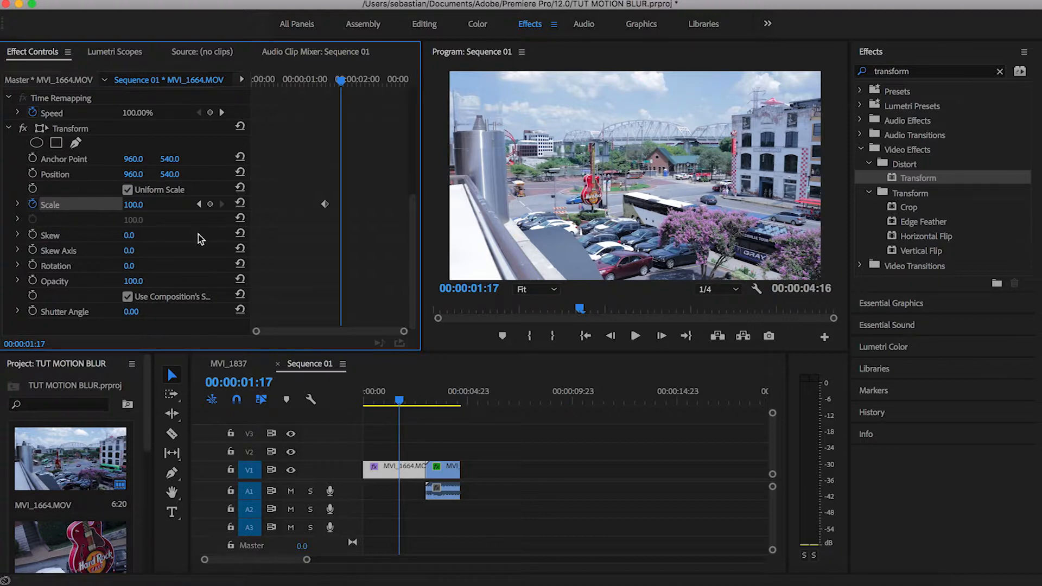
key("Right")
key("Right")
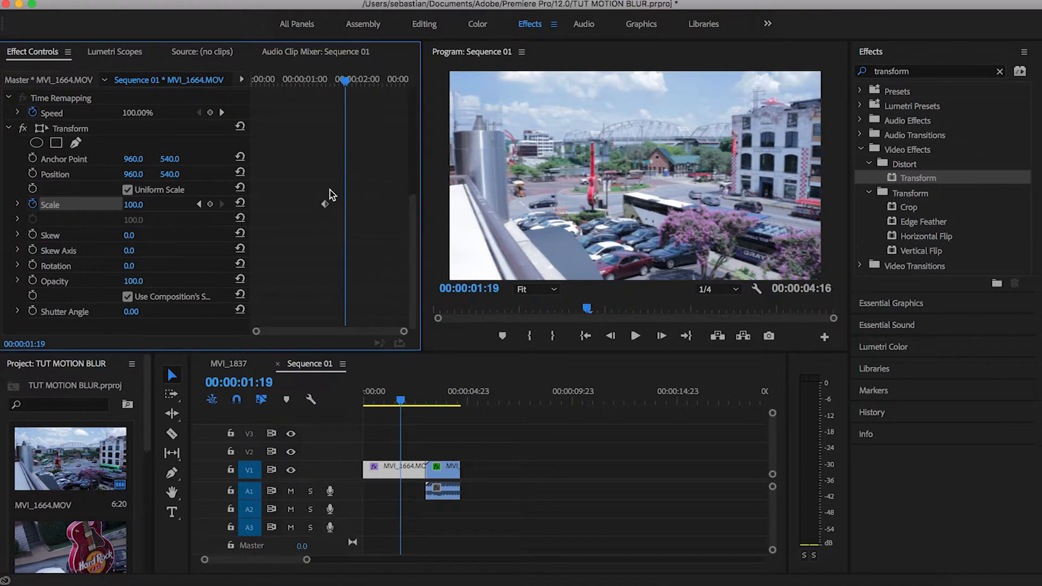
key("Right")
key("Right")
key("Right")
key("Left")
key("Left")
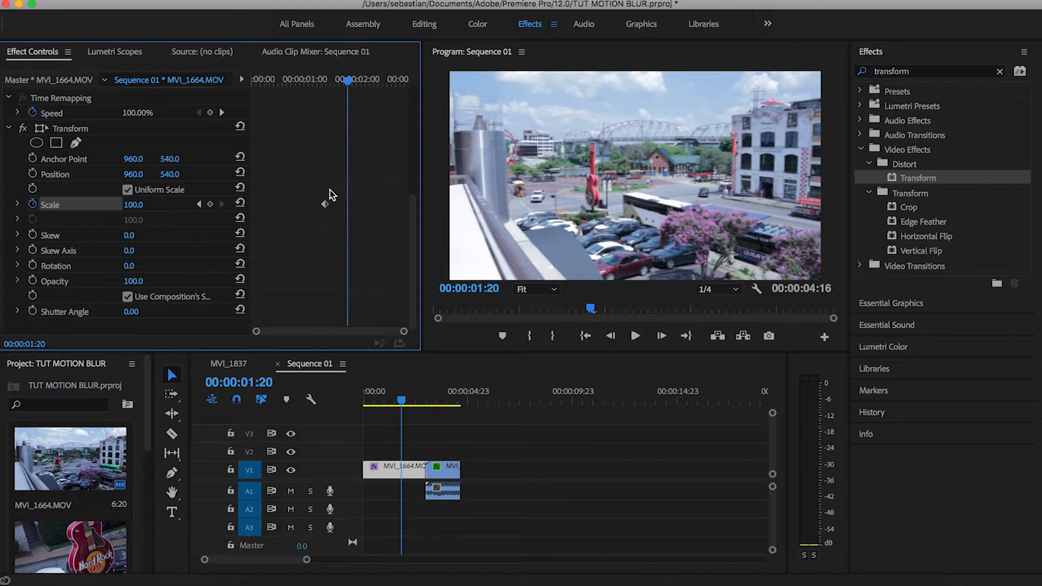
left_click(210, 204)
left_click_drag(133, 209, 242, 209)
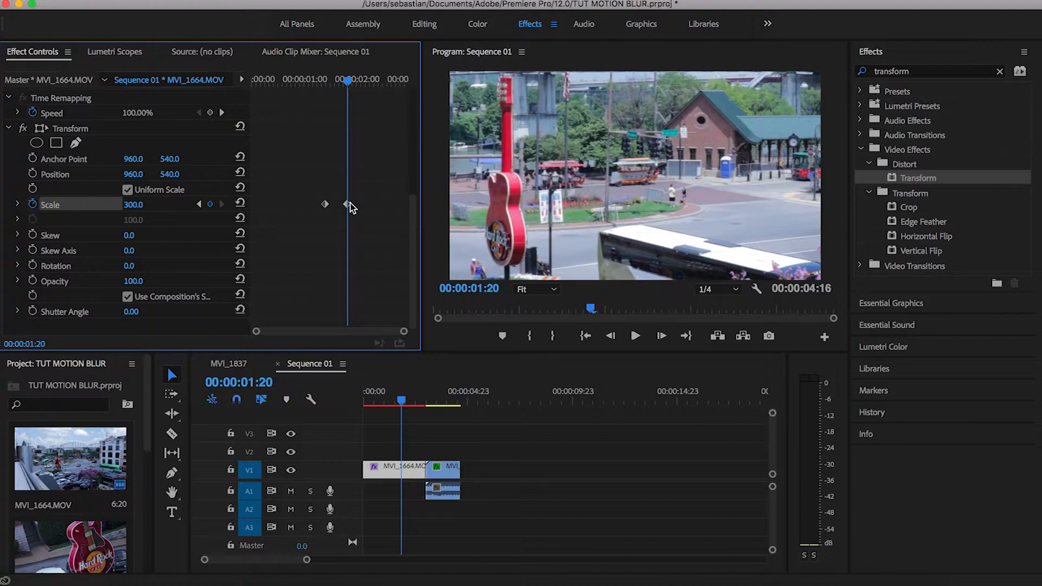
left_click(387, 403)
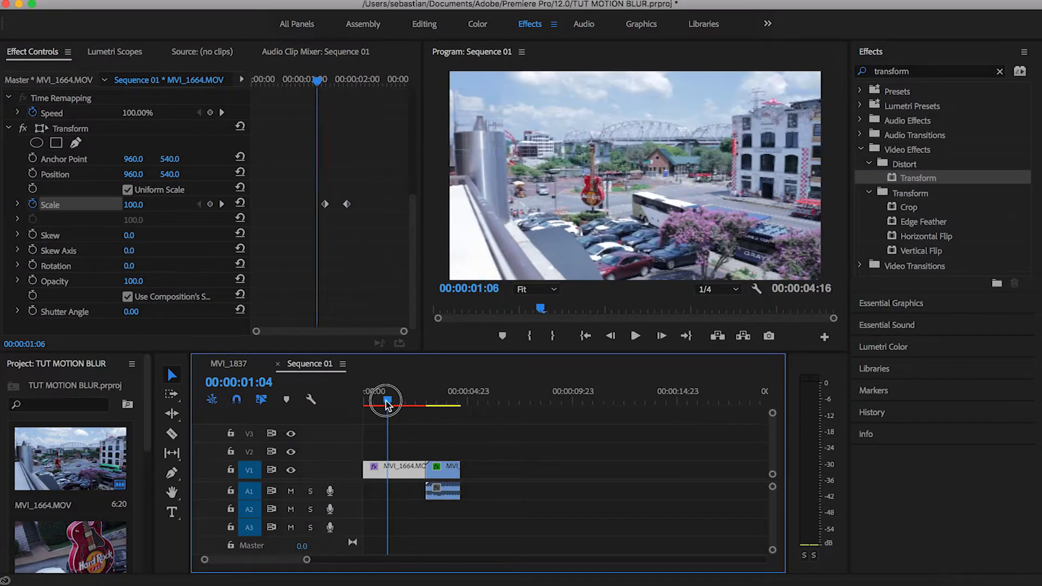
key("space")
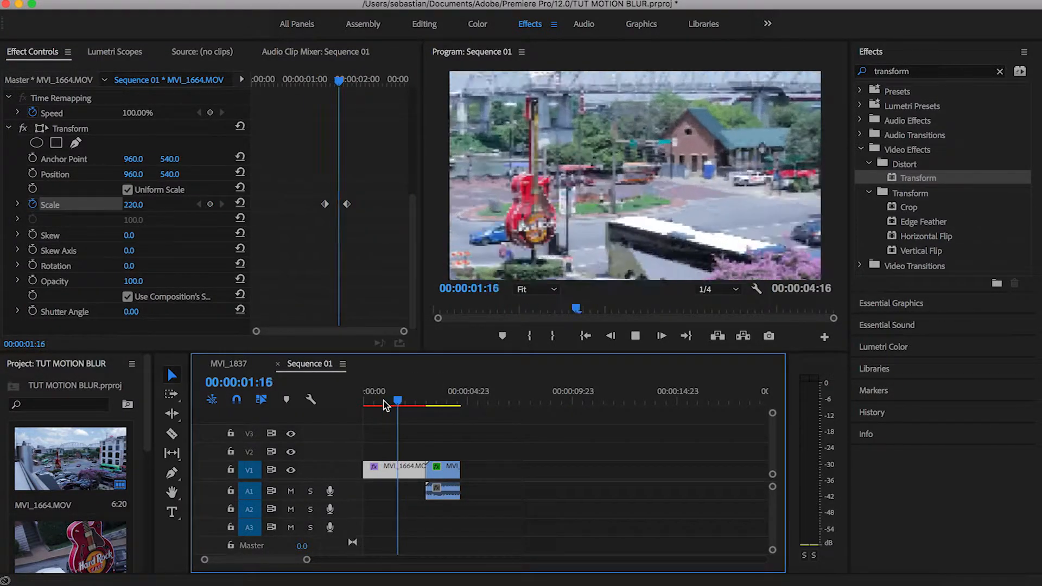
key("space")
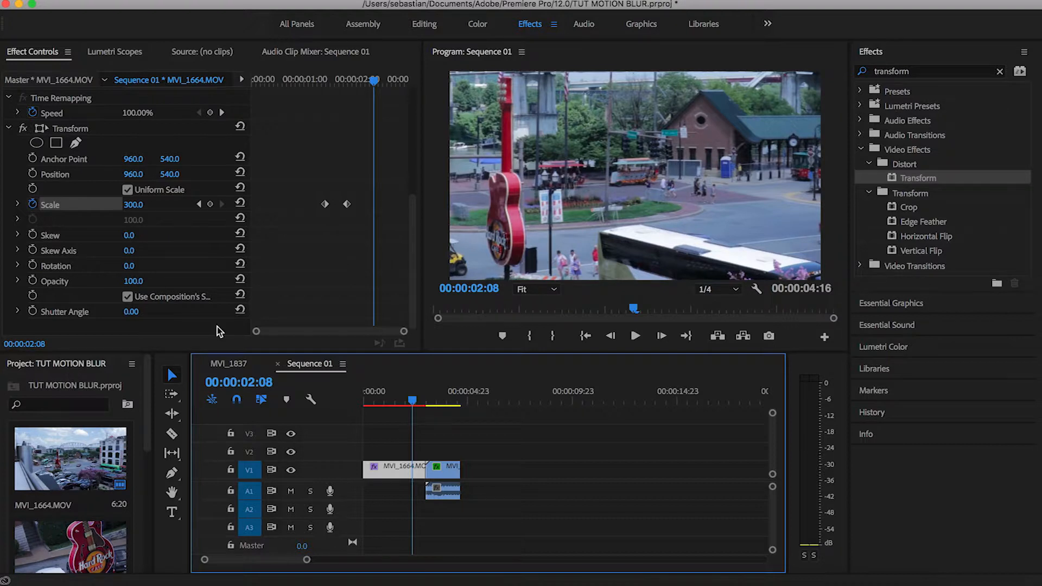
Step: Turn off Use Composition's Shutter Angle in the Transform effect of MVI_1664.MOV and set its Shutter Angle to 360
left_click_drag(415, 401, 397, 400)
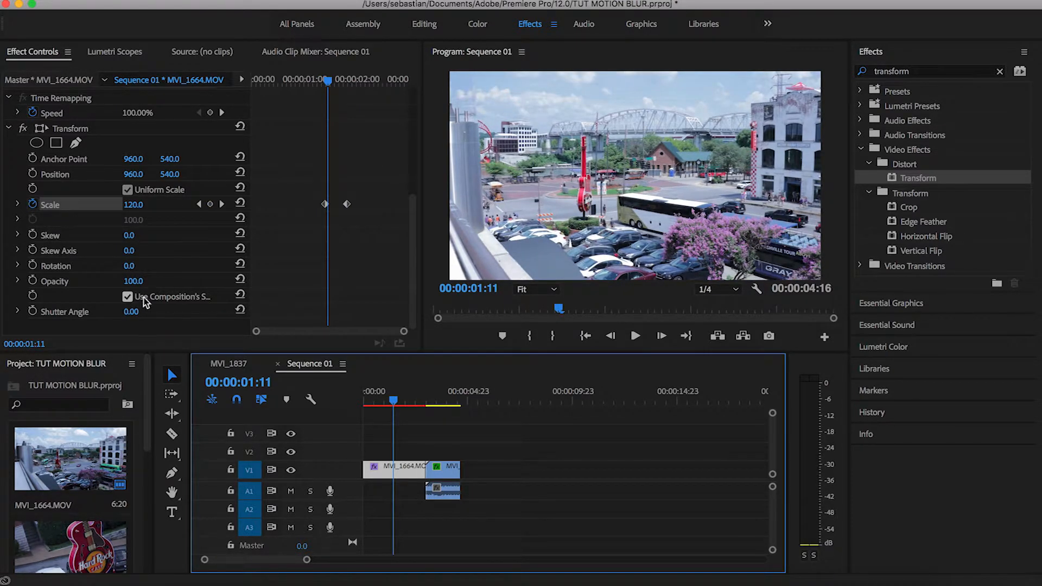
left_click(251, 108)
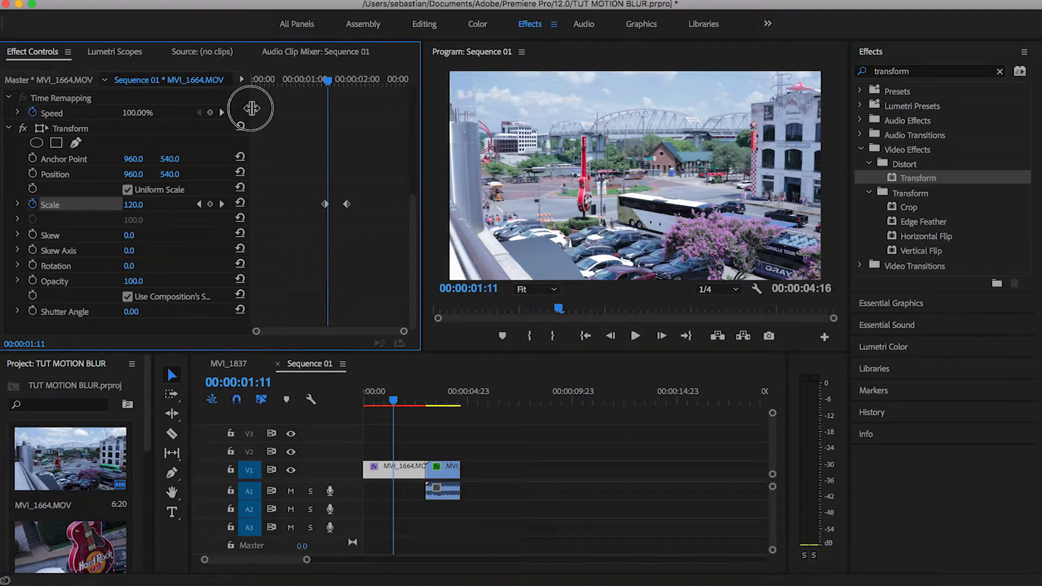
left_click_drag(251, 108, 294, 108)
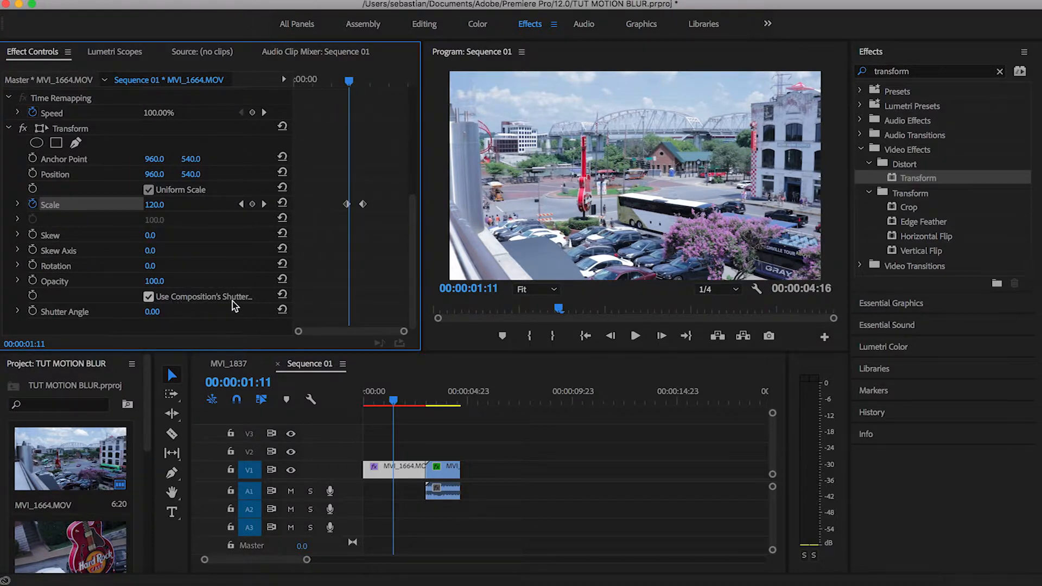
left_click(148, 297)
left_click_drag(349, 82, 347, 85)
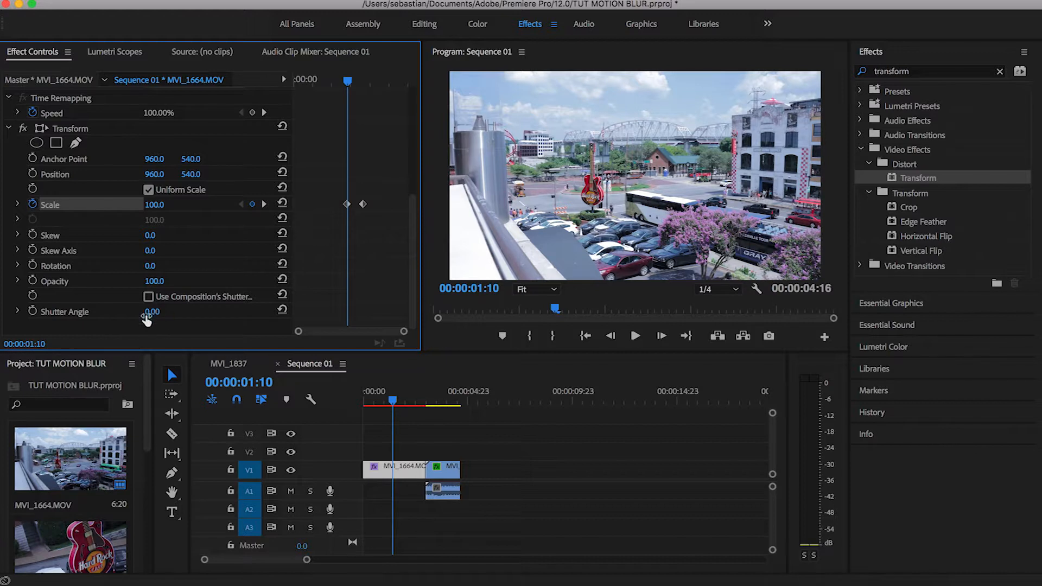
left_click_drag(152, 313, 228, 313)
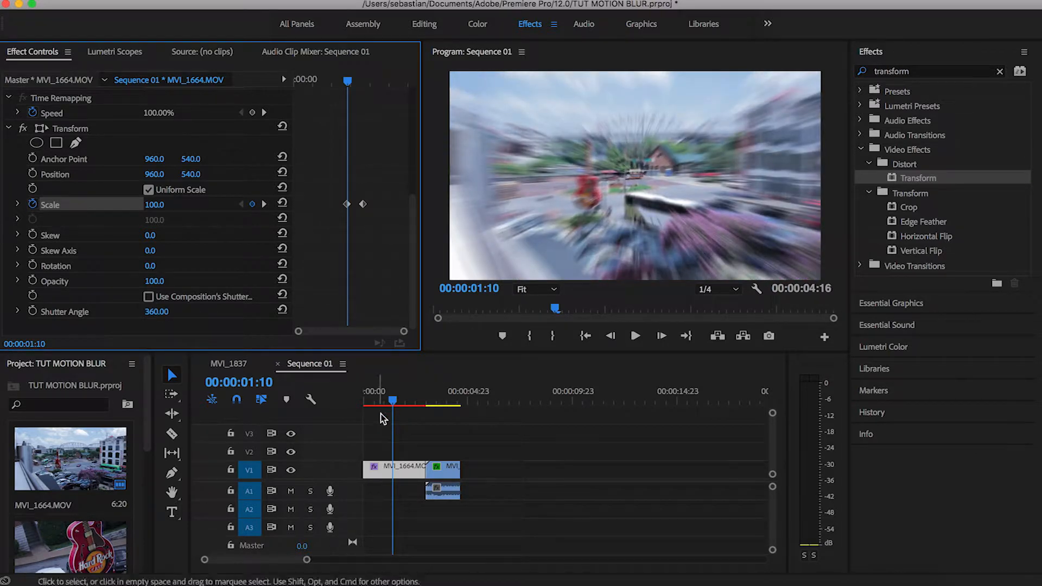
Step: Set the program playback resolution to 1/2 and play the blurred zoom from 00:00:00:18
left_click_drag(392, 402, 378, 402)
left_click(738, 292)
left_click(718, 316)
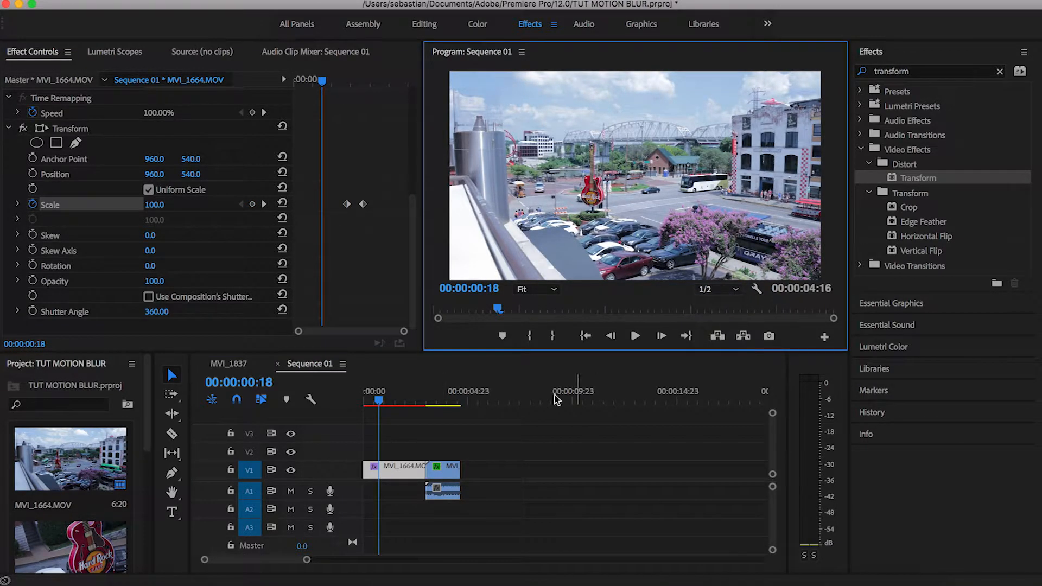
key("space")
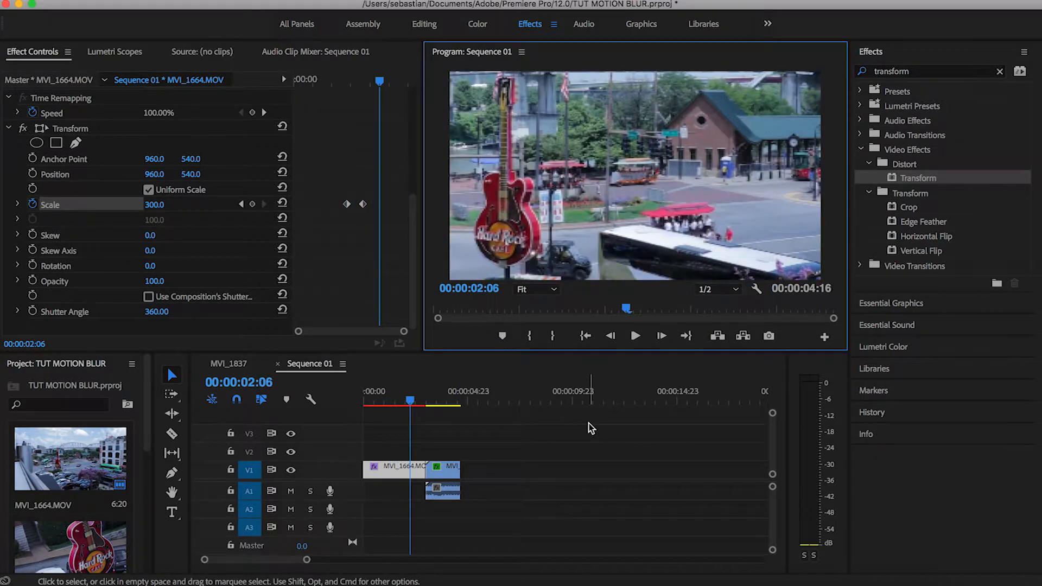
Step: Shift the second Transform Scale keyframe earlier to 00:00:01:14 and play back the faster zoom
left_click(406, 400)
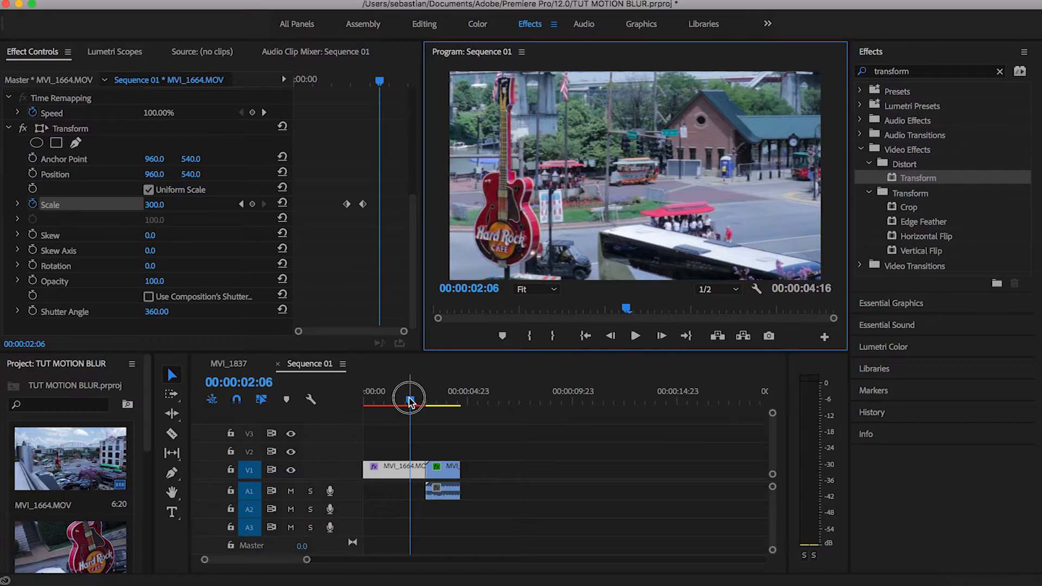
left_click_drag(406, 401, 396, 401)
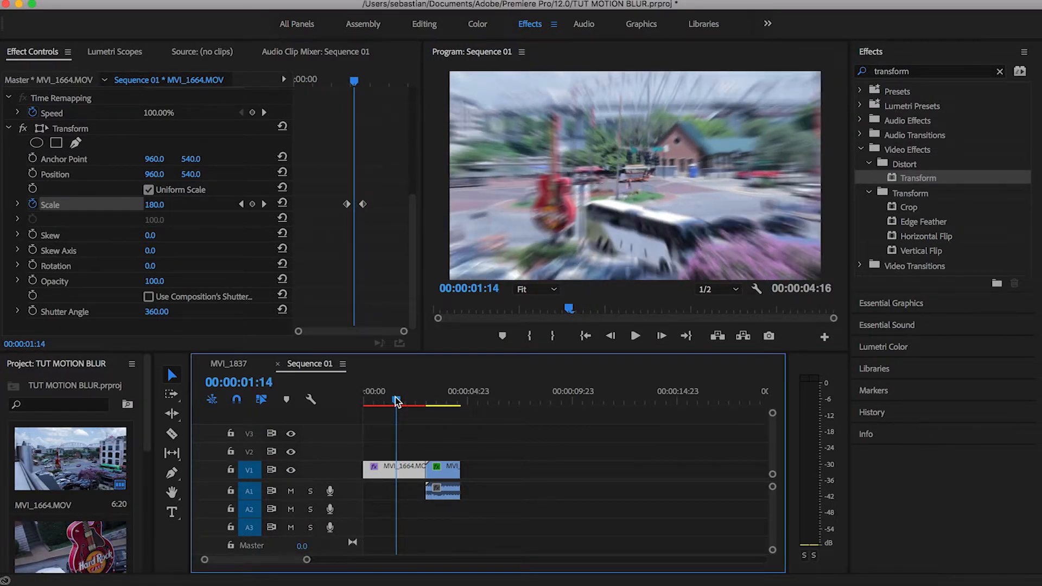
left_click_drag(362, 204, 354, 204)
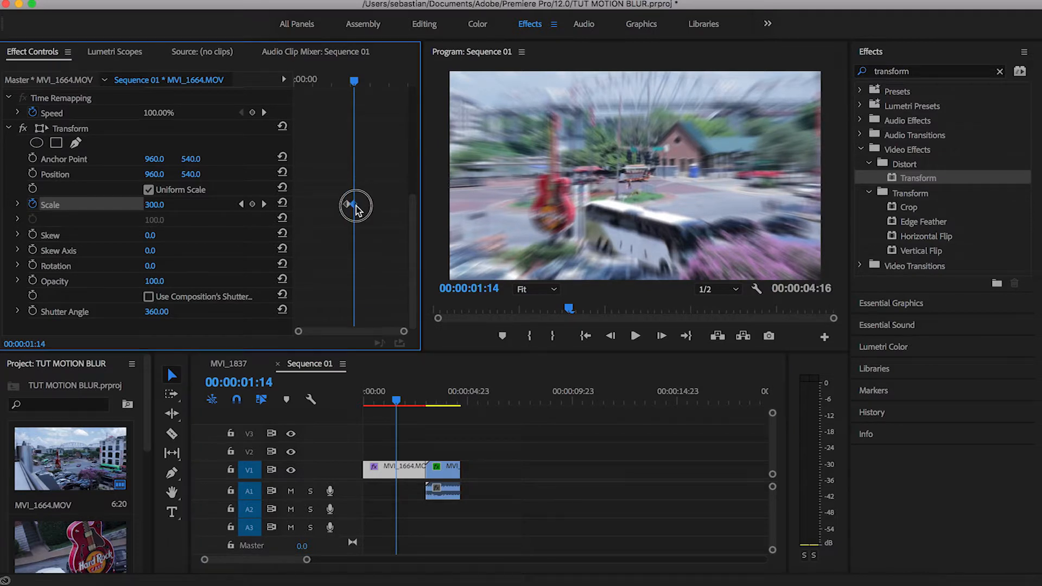
left_click_drag(396, 401, 379, 407)
key("space")
key("space")
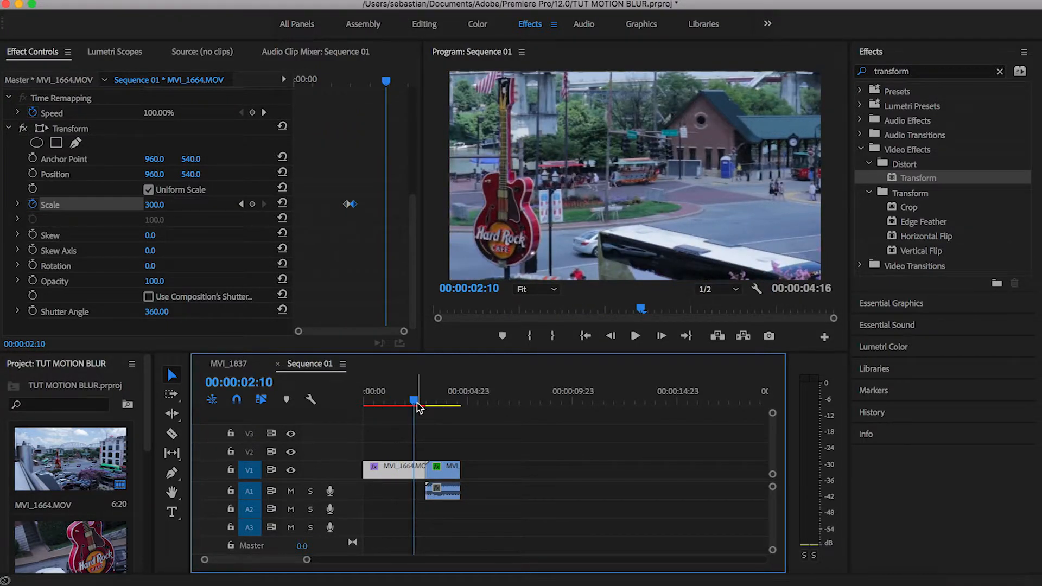
Step: Start Position keyframing in the Transform effect of MVI_1668.MP4 at 00:00:04:00, keeping the position at 960, 540
left_click_drag(418, 407, 448, 400)
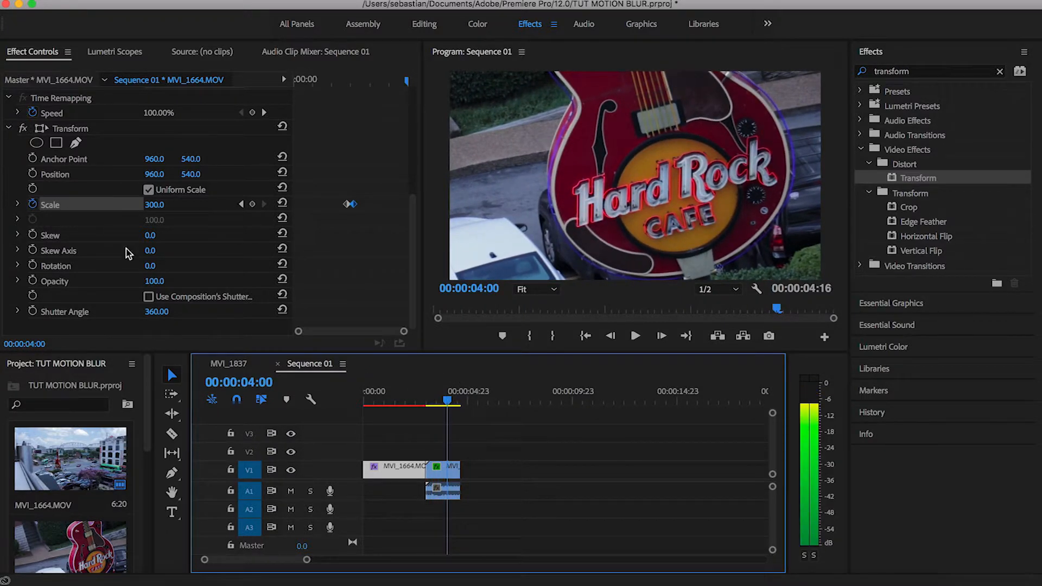
left_click(454, 468)
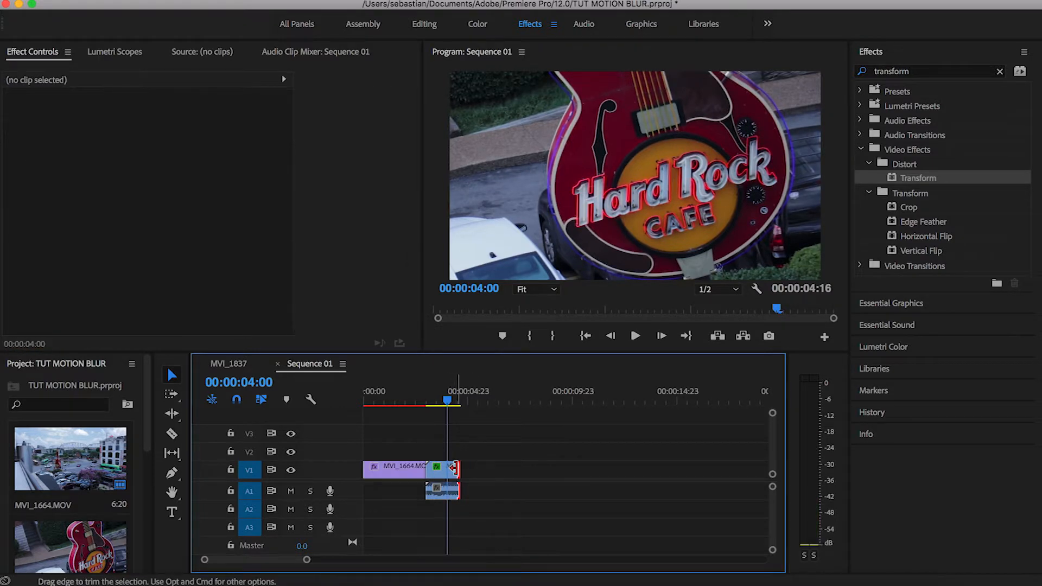
left_click(444, 468)
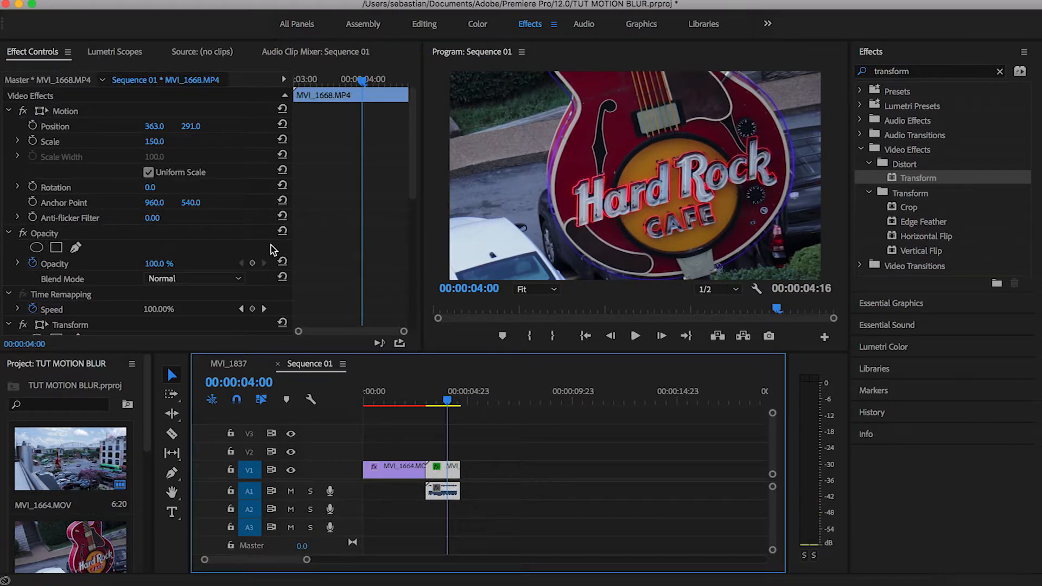
scroll(272, 250, "down", 8)
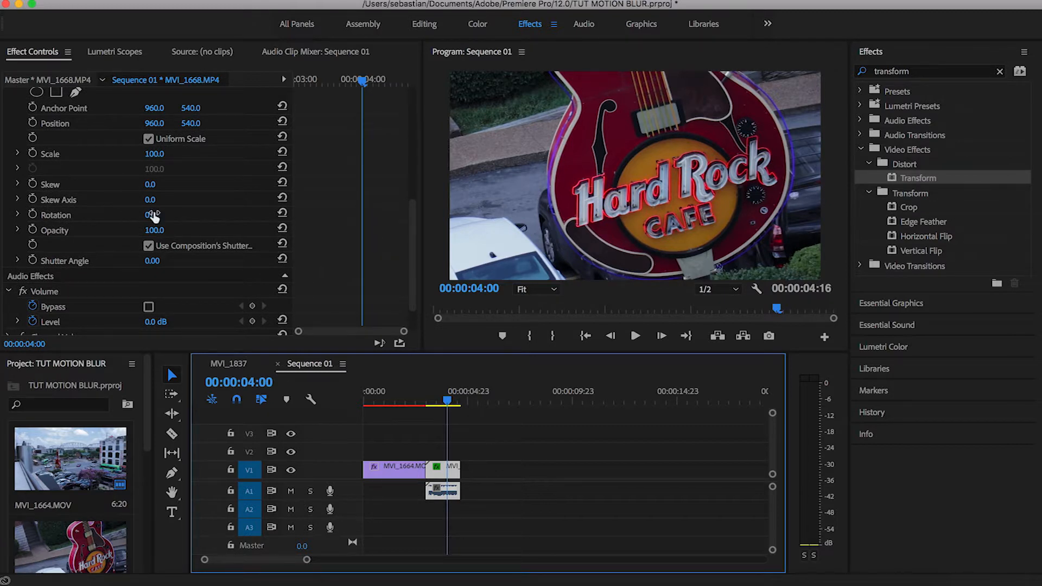
scroll(227, 218, "up", 1)
scroll(227, 219, "up", 1)
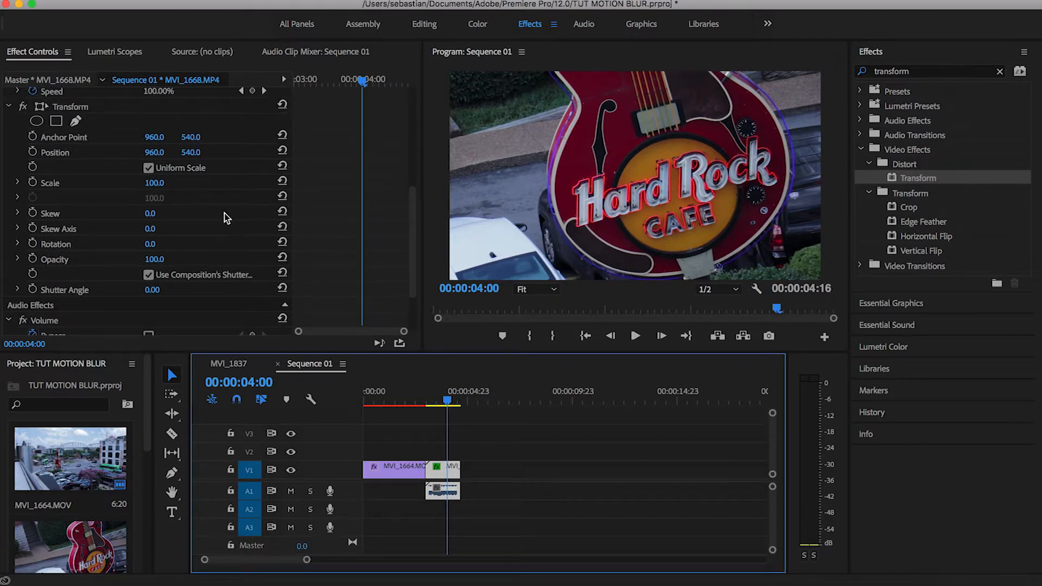
left_click(32, 153)
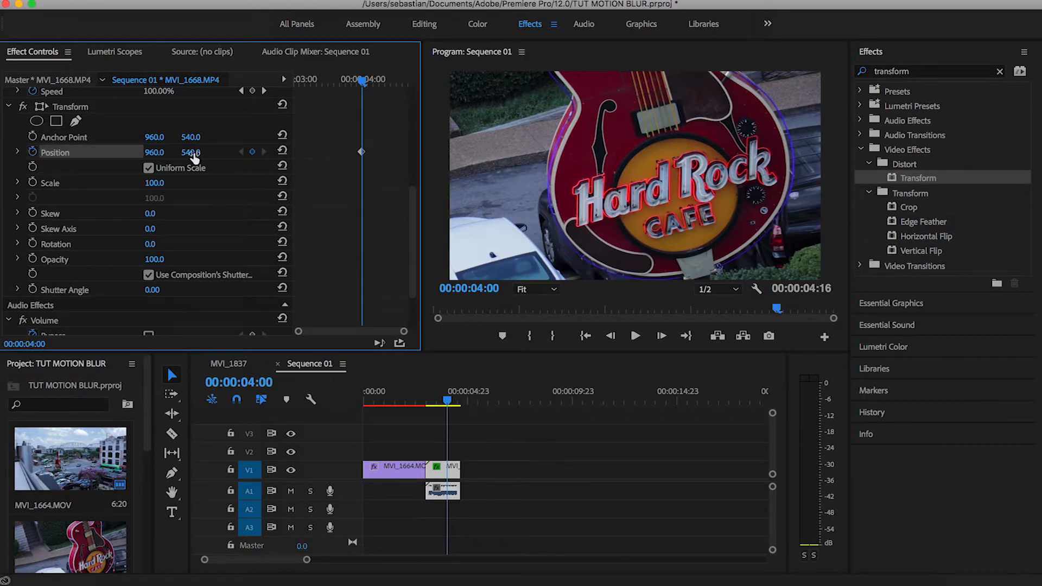
Step: Add a second Position keyframe to the Transform effect of MVI_1668.MP4 at 00:00:04:15 with horizontal position 1593
key("Right")
key("Right")
key("Right")
key("Right")
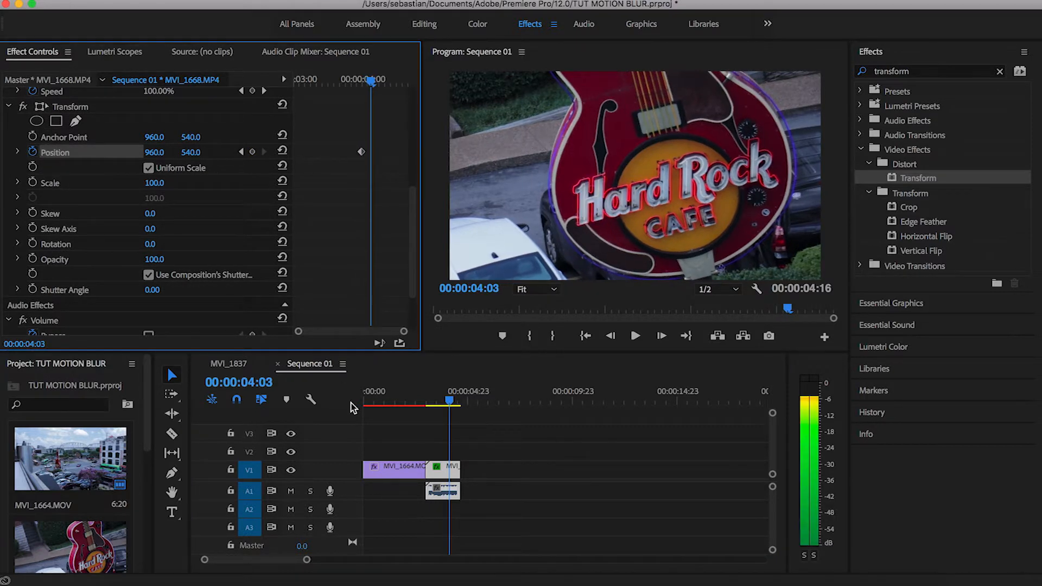
key("Right")
key("Right")
key("Right")
key("Right")
key("Right")
key("Right")
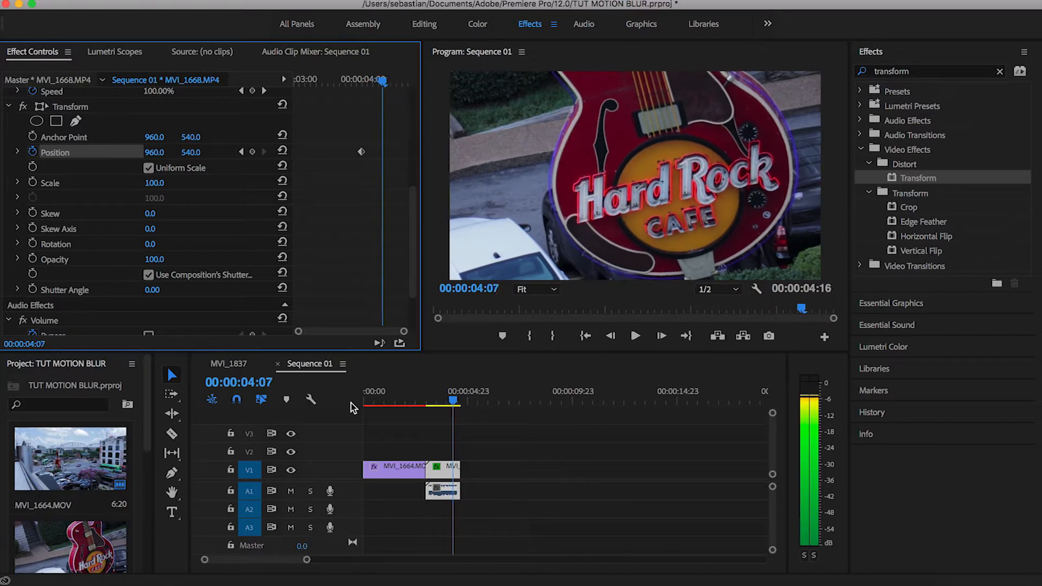
key("Right")
key("Right")
key("Right")
key("Right")
key("Right")
key("Right")
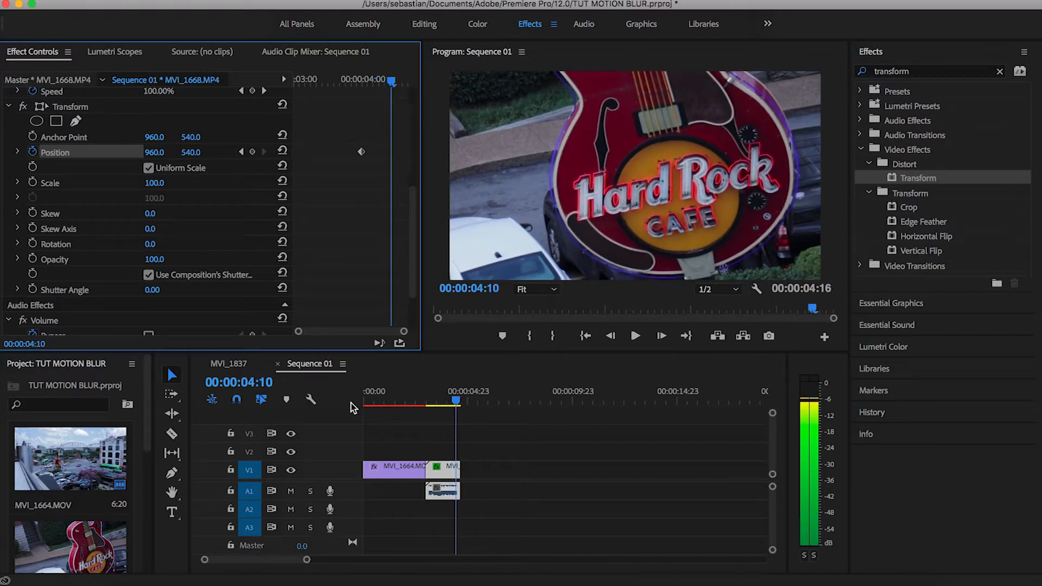
key("Left")
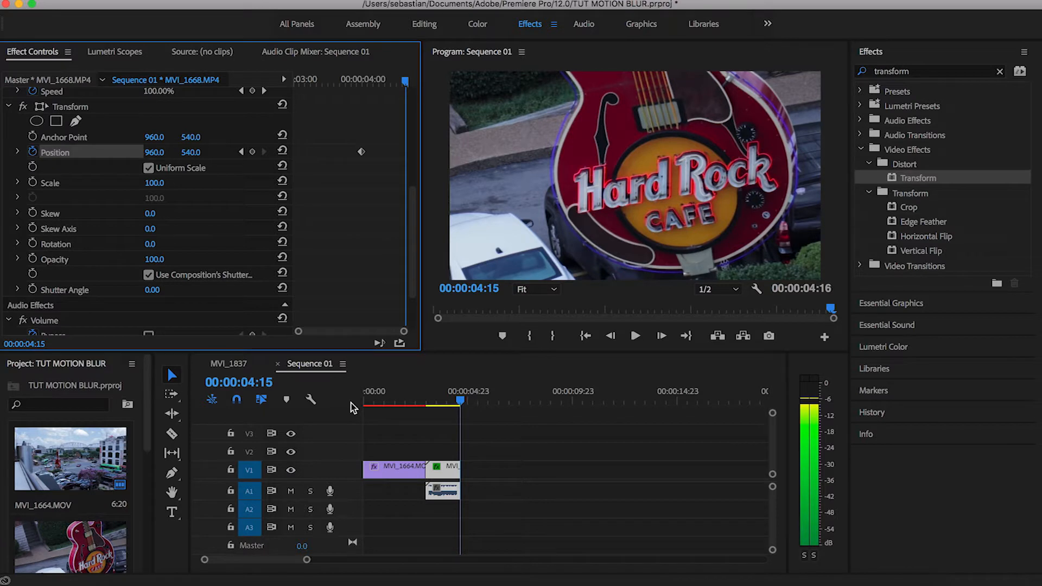
left_click(252, 153)
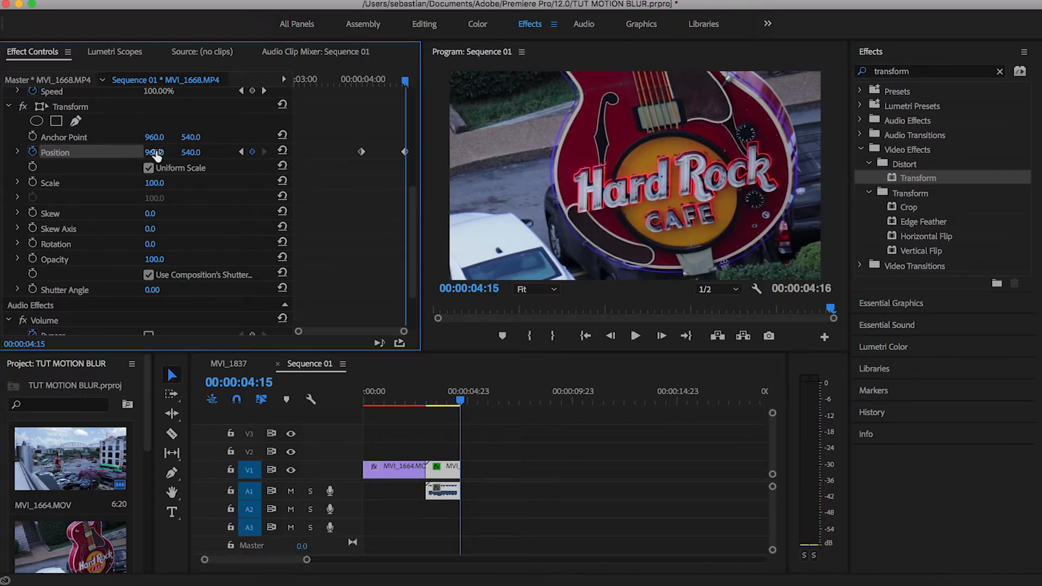
left_click_drag(154, 153, 498, 153)
Step: Turn off Use Composition's Shutter Angle in the Transform effect of MVI_1668.MP4 and set its Shutter Angle to 360
left_click(148, 274)
left_click_drag(153, 289, 163, 288)
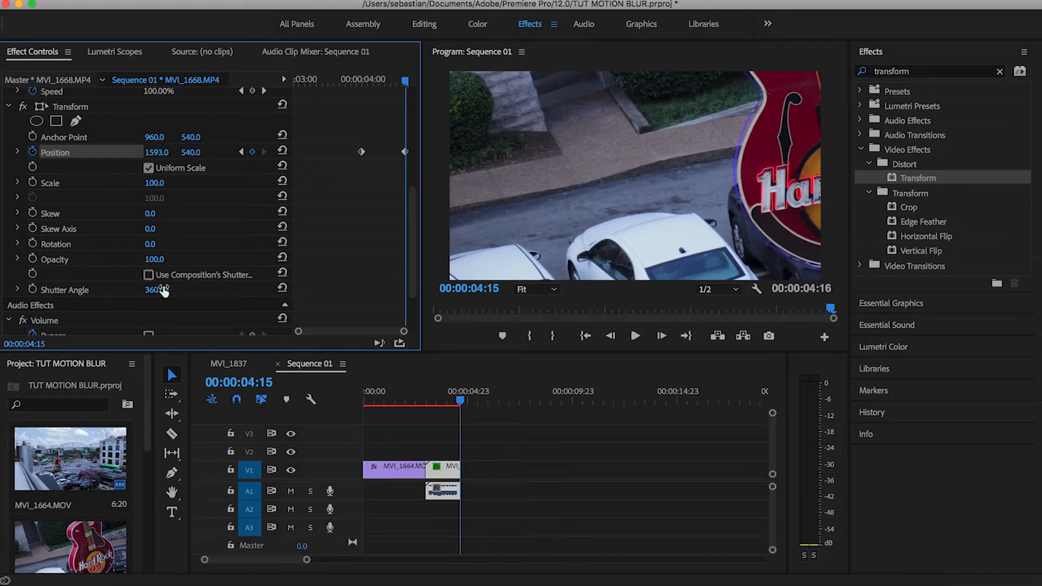
Step: Play the sequence from the start of MVI_1668.MP4 to review its blurred sideways movement, and stop playback after replaying the opening
left_click_drag(455, 402, 426, 407)
key("space")
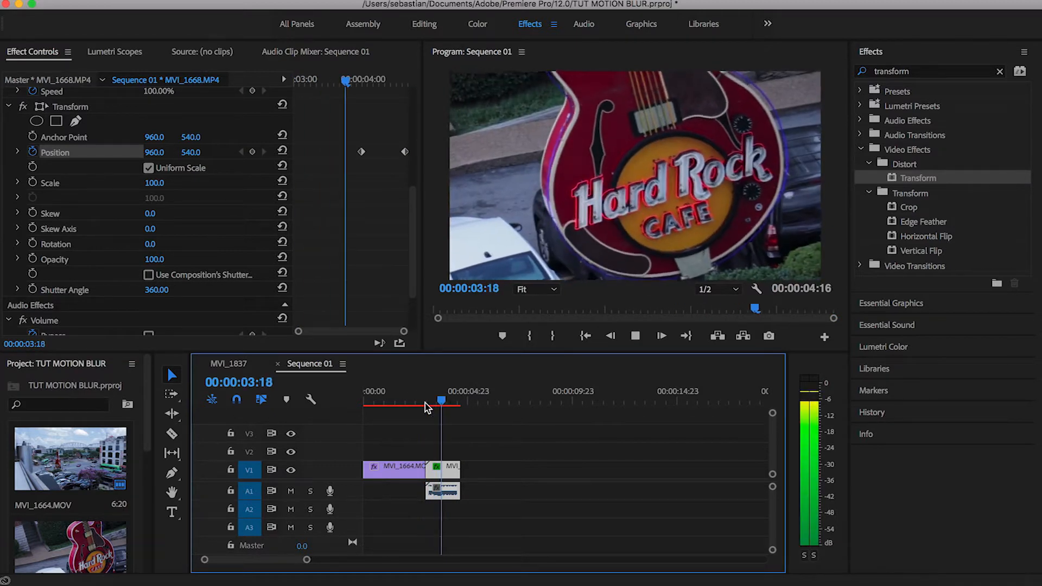
key("space")
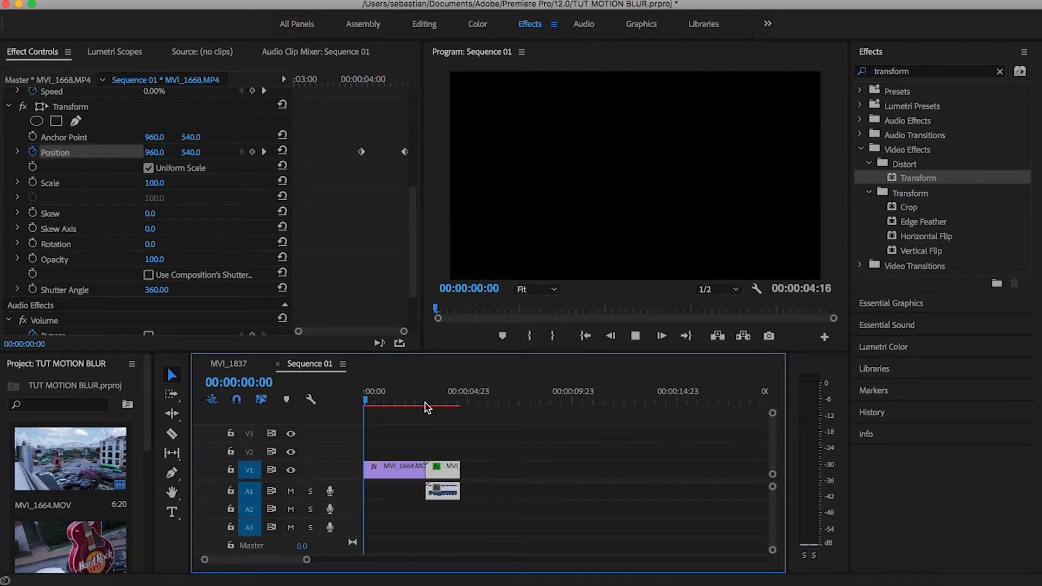
key("space")
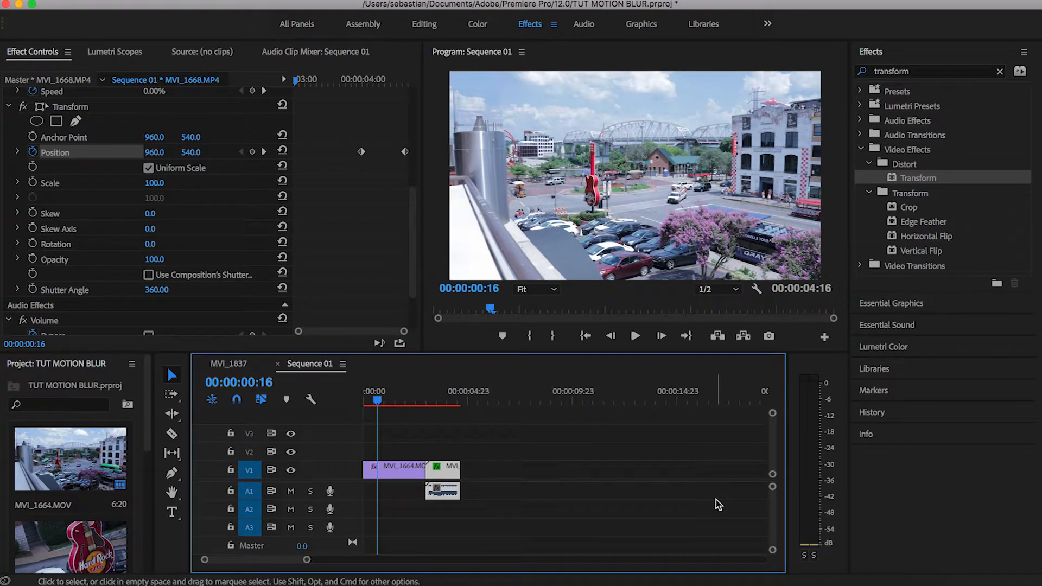